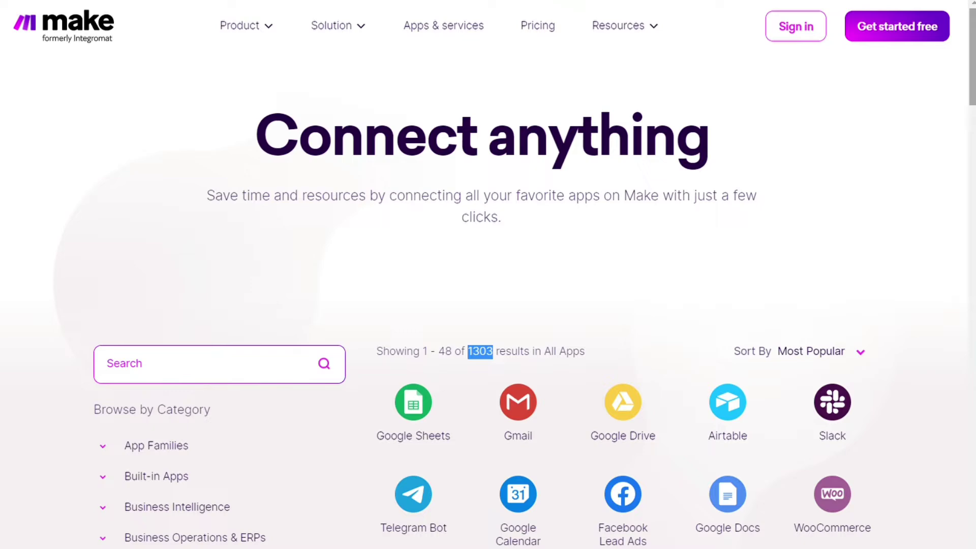
{"action": "scroll", "coordinate": [407, 142], "scroll_direction": "down", "scroll_amount": 4}
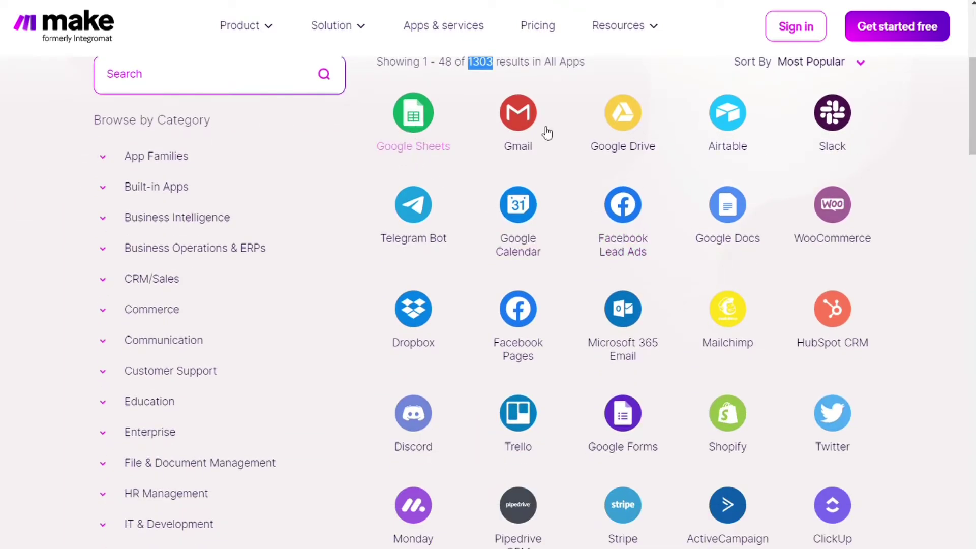
{"action": "scroll", "coordinate": [974, 136], "scroll_direction": "down", "scroll_amount": 5}
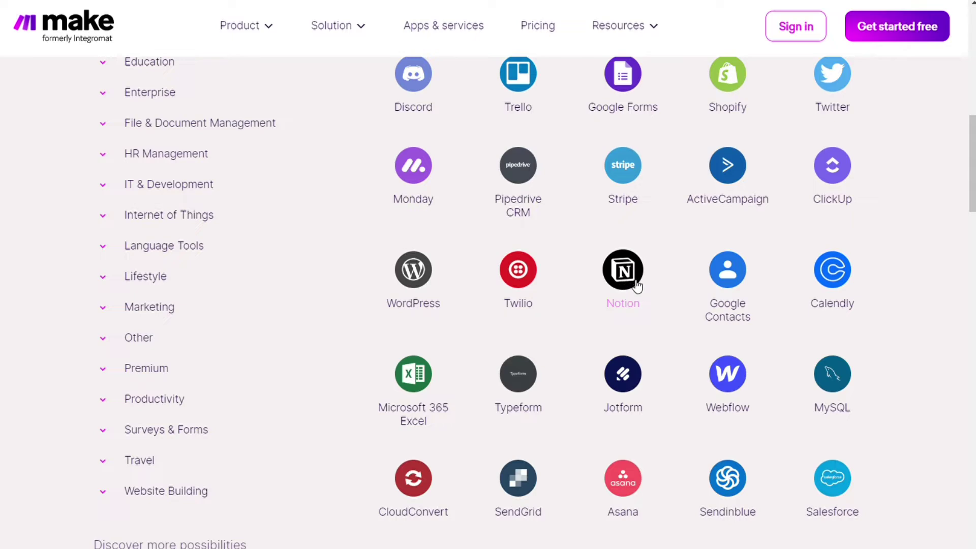
{"action": "left_click_drag", "start_coordinate": [974, 174], "coordinate": [907, 95]}
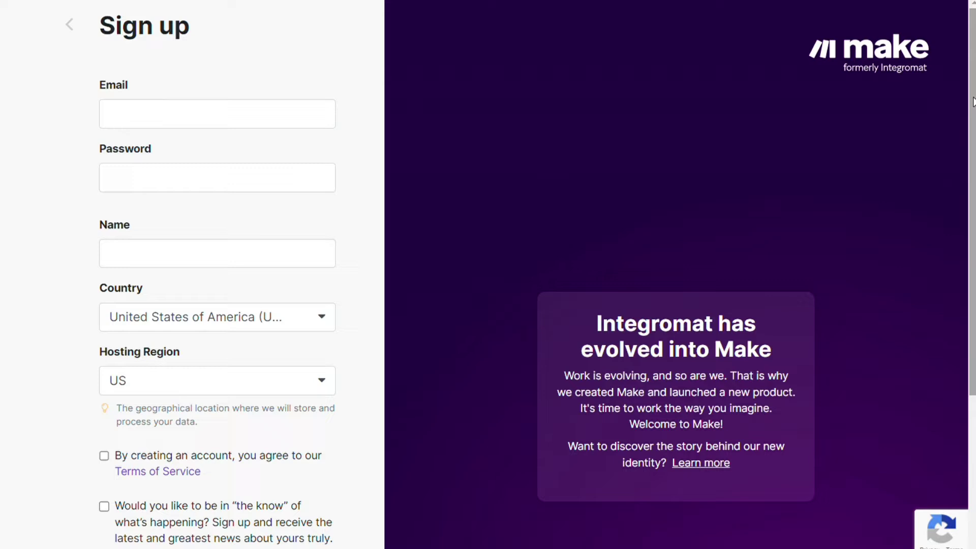
{"action": "left_click_drag", "start_coordinate": [973, 101], "coordinate": [973, 258]}
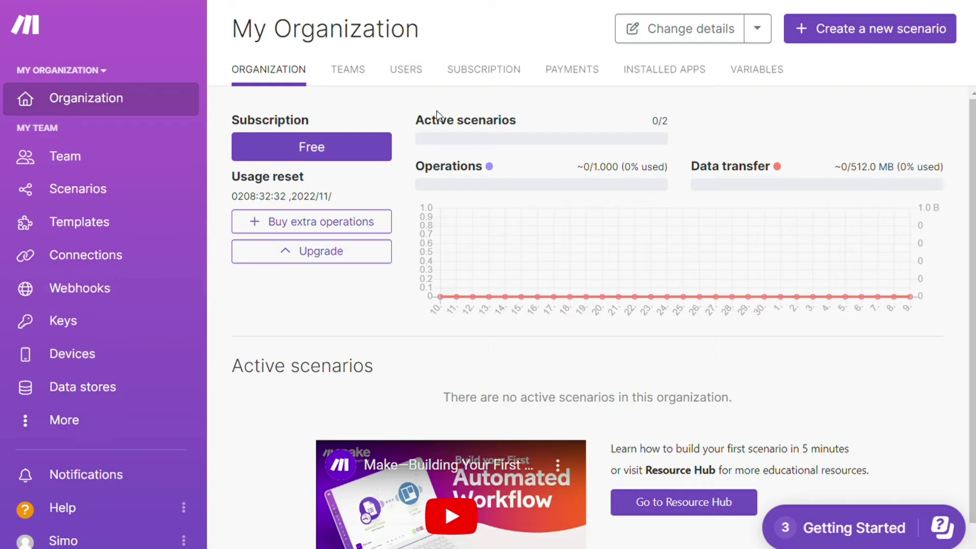
Step: Create a new scenario starting with a Google Sheets Watch Rows trigger, leaving its connection unset
{"action": "left_click", "coordinate": [885, 38]}
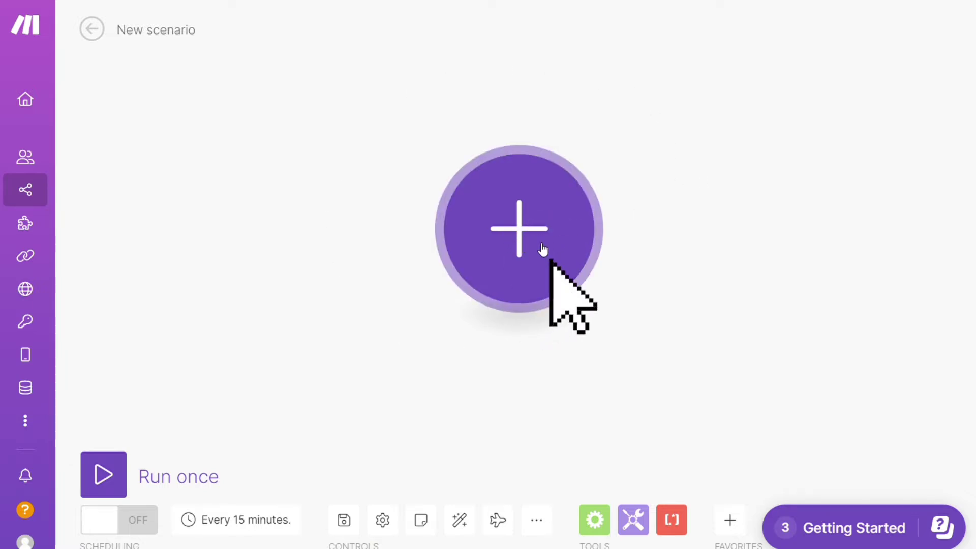
{"action": "left_click", "coordinate": [524, 240]}
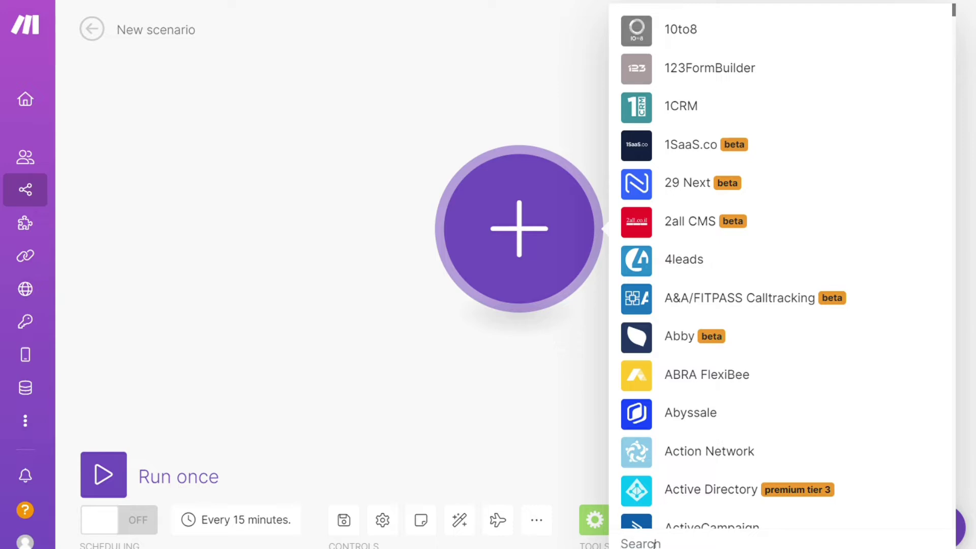
{"action": "type", "text": "she"}
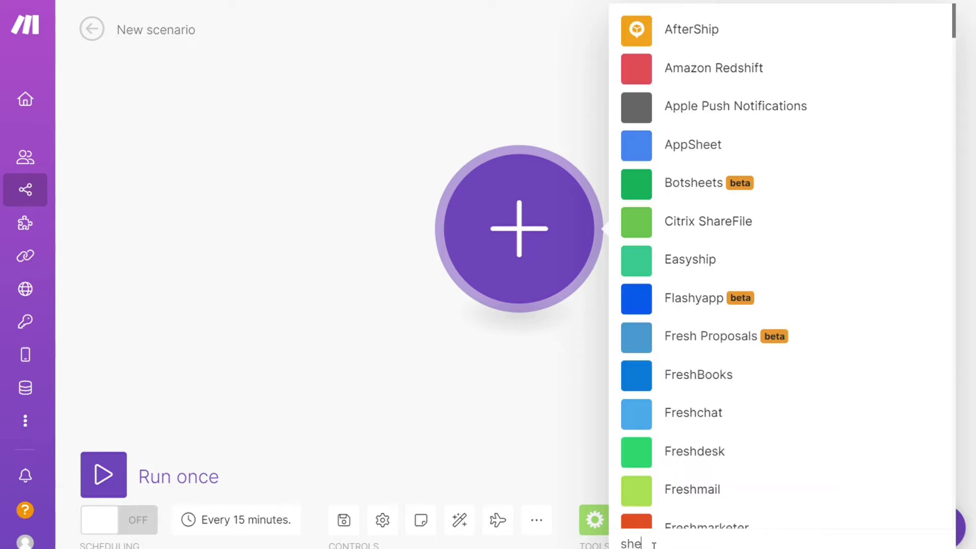
{"action": "type", "text": "ets"}
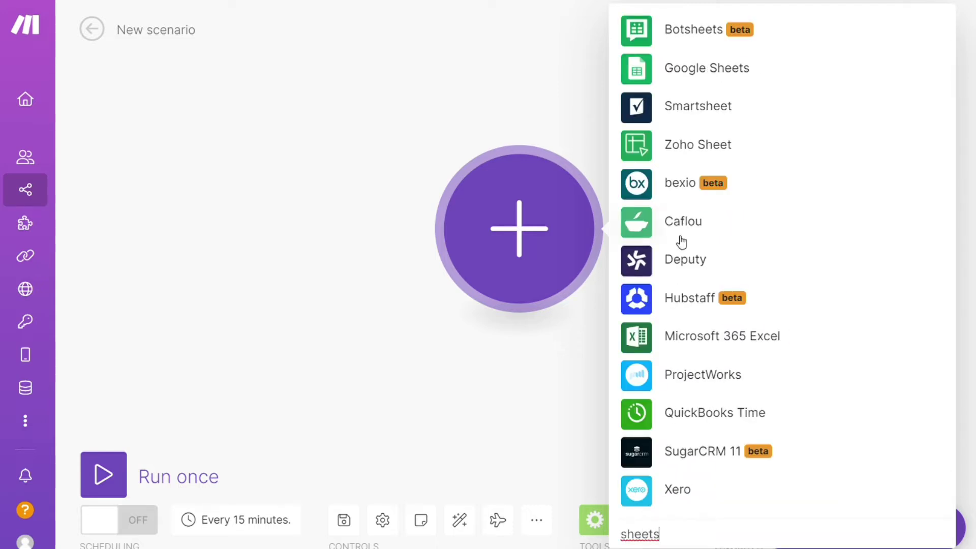
{"action": "left_click", "coordinate": [760, 76]}
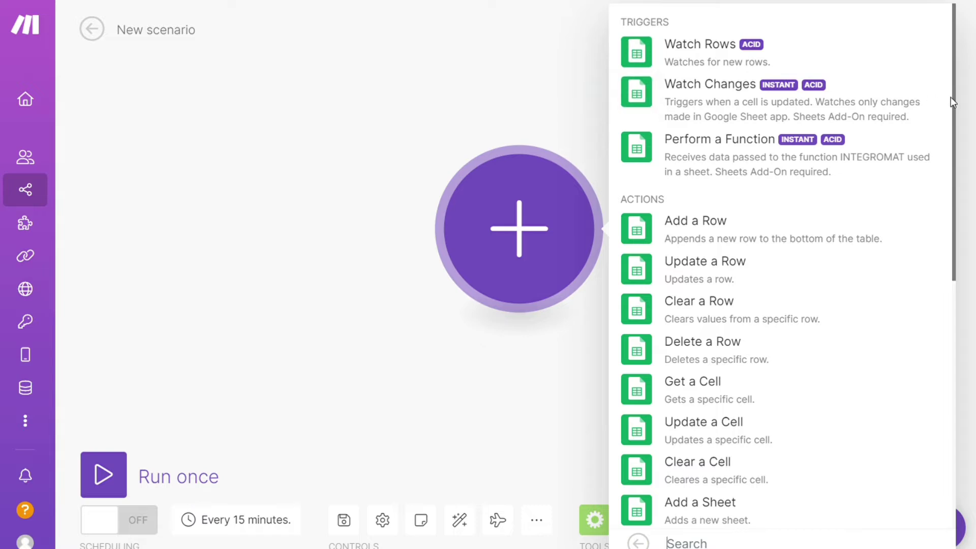
{"action": "mouse_move", "coordinate": [956, 110]}
{"action": "left_mouse_down"}
{"action": "mouse_move", "coordinate": [953, 324]}
{"action": "mouse_move", "coordinate": [969, 99]}
{"action": "left_mouse_up"}
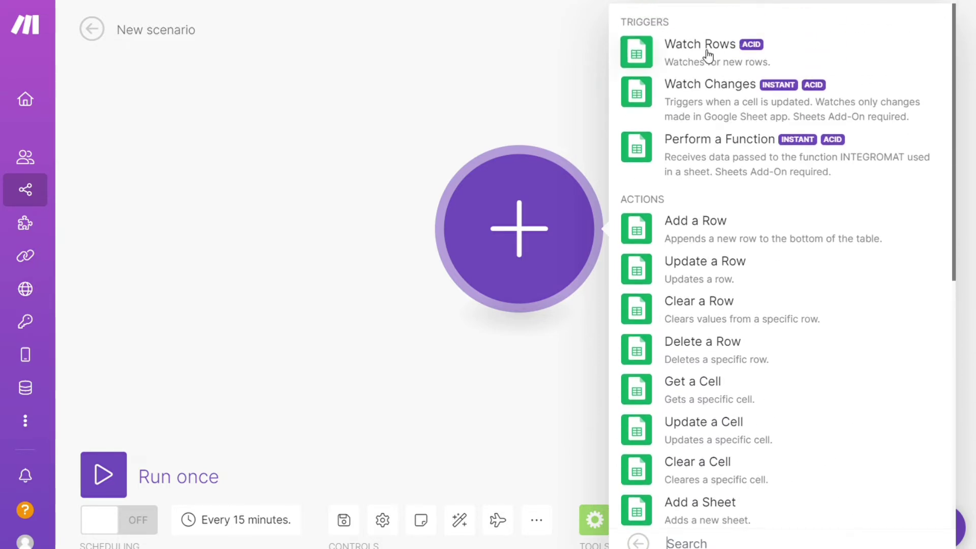
{"action": "left_click", "coordinate": [708, 54]}
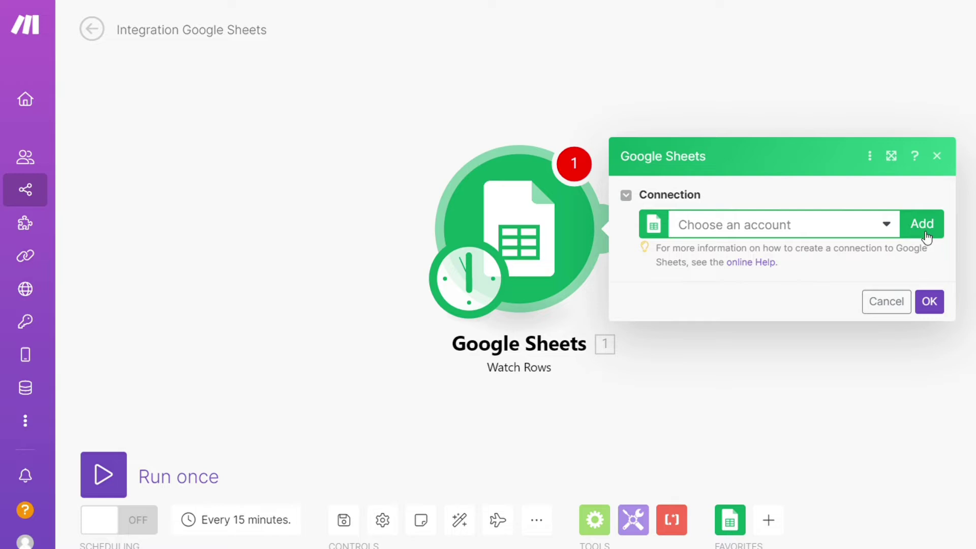
{"action": "left_click", "coordinate": [764, 402]}
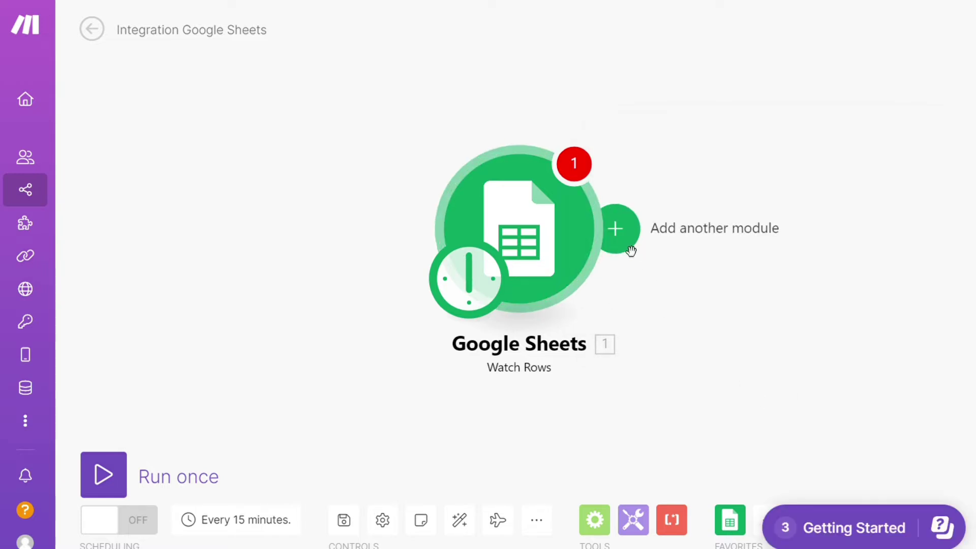
Step: Add a Notion Create a Database Item module after the trigger, leaving its connection unset
{"action": "left_click", "coordinate": [630, 250]}
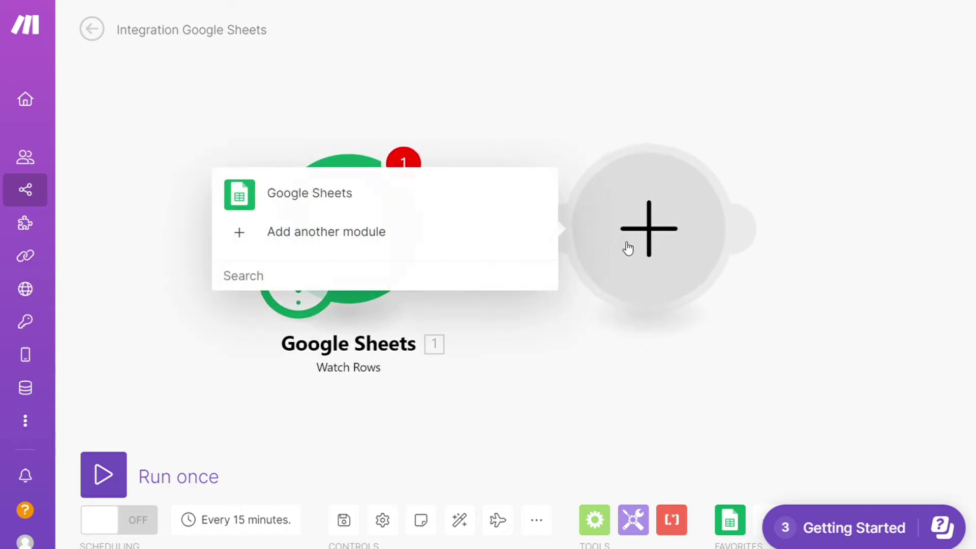
{"action": "left_click", "coordinate": [448, 277]}
{"action": "type", "text": "noti"}
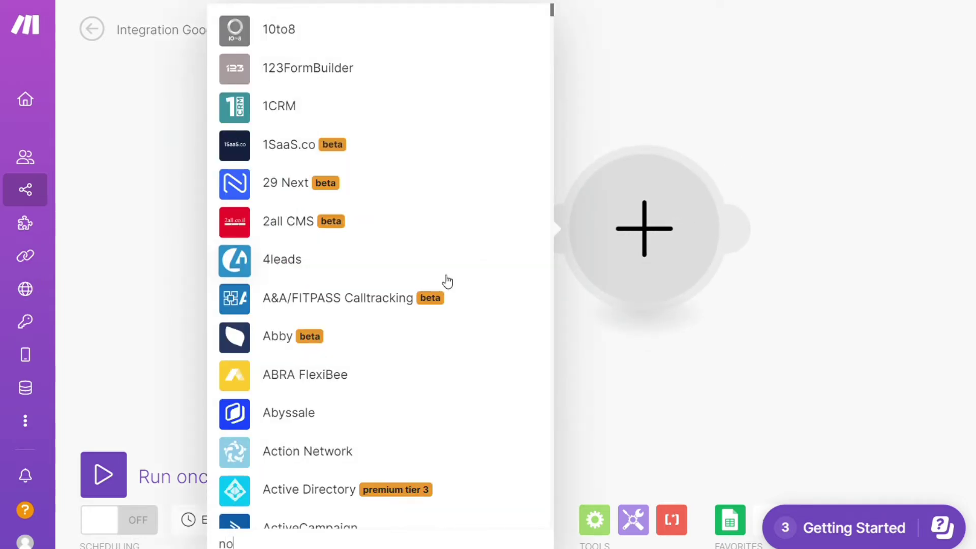
{"action": "type", "text": "on"}
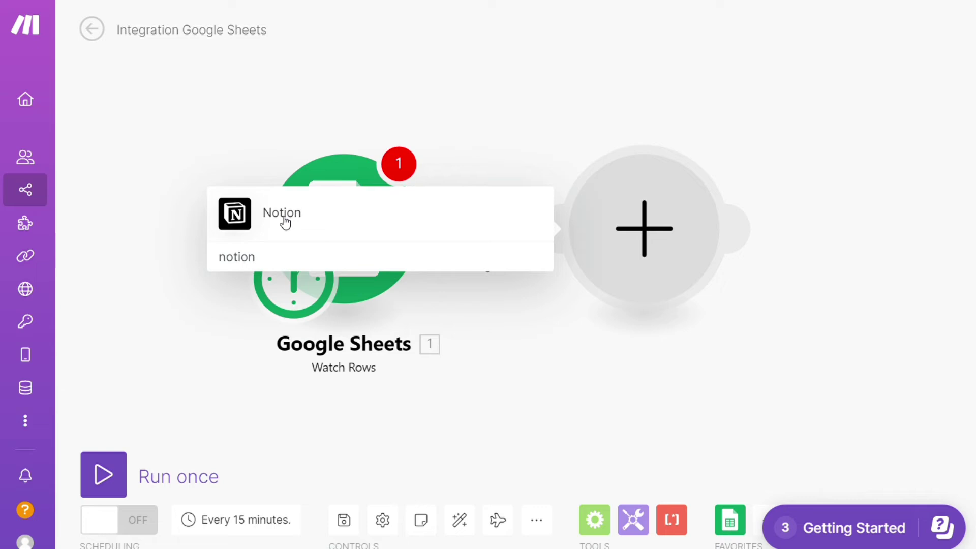
{"action": "left_click", "coordinate": [284, 216]}
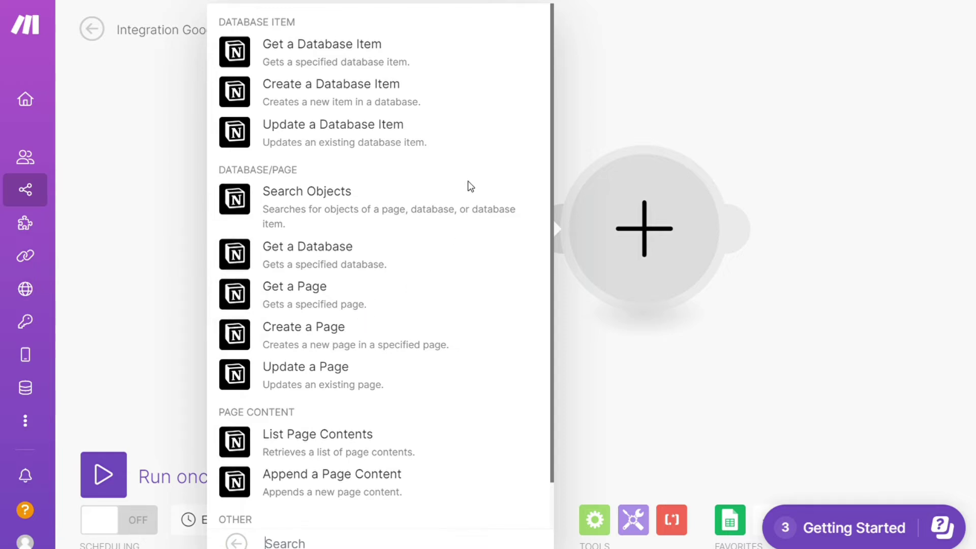
{"action": "left_click", "coordinate": [340, 97]}
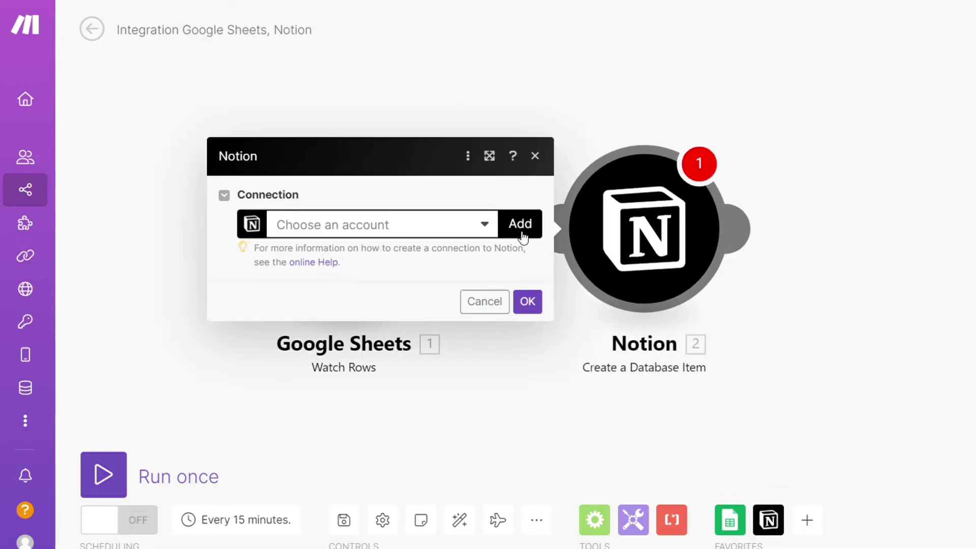
{"action": "left_click", "coordinate": [500, 389]}
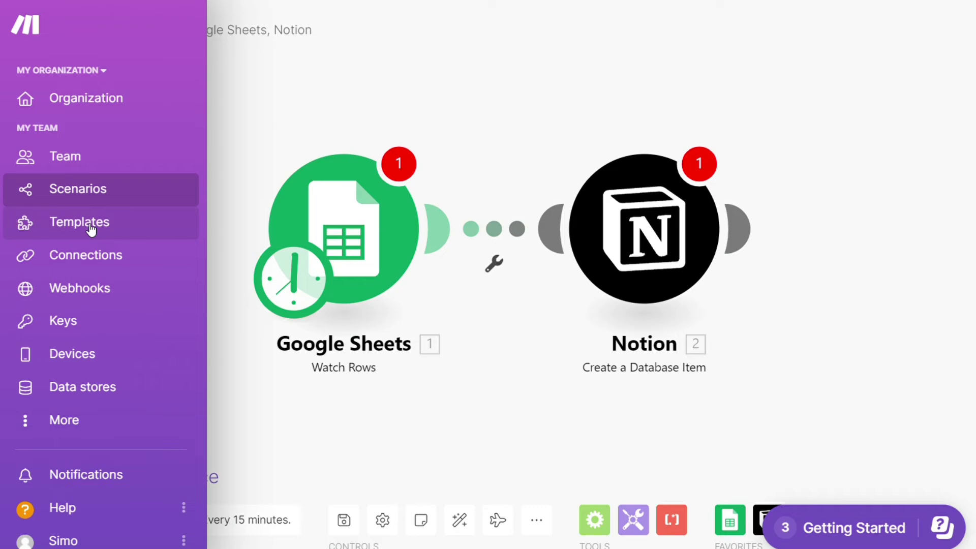
Step: Discard the scenario, filter templates by Notion, view the Google Forms-to-Notion template, then return
{"action": "left_click", "coordinate": [91, 228]}
{"action": "left_click", "coordinate": [506, 146]}
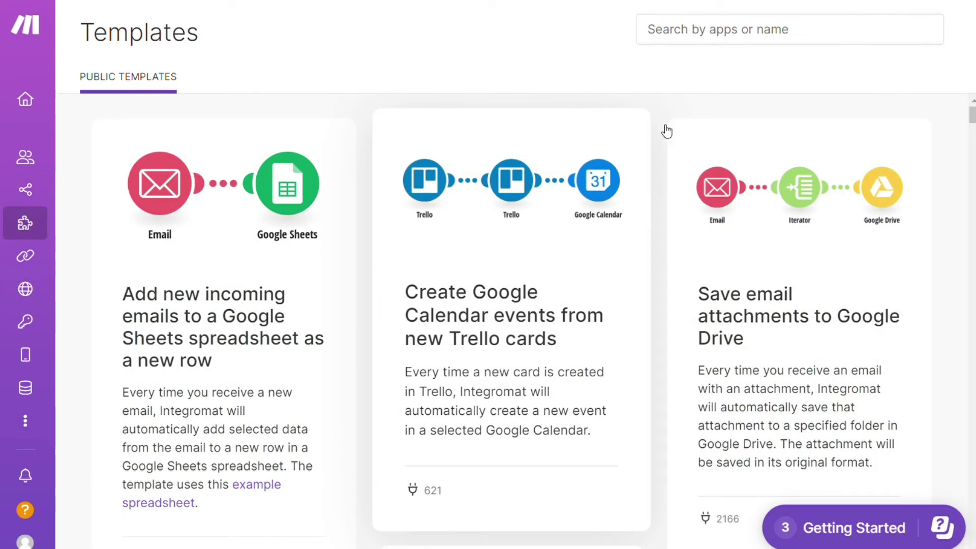
{"action": "mouse_move", "coordinate": [973, 115]}
{"action": "left_mouse_down"}
{"action": "mouse_move", "coordinate": [972, 167]}
{"action": "mouse_move", "coordinate": [972, 115]}
{"action": "left_mouse_up"}
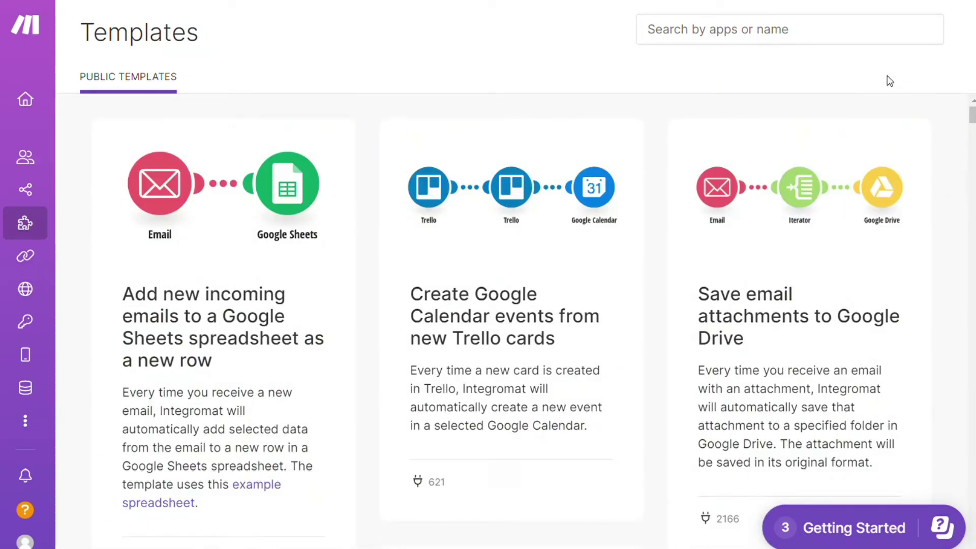
{"action": "left_click", "coordinate": [800, 41]}
{"action": "type", "text": "no"}
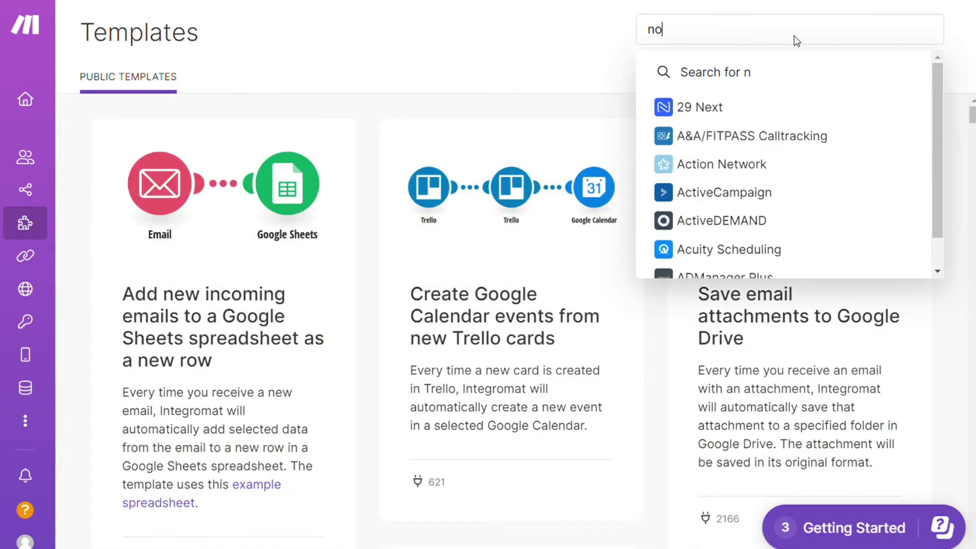
{"action": "type", "text": "tion"}
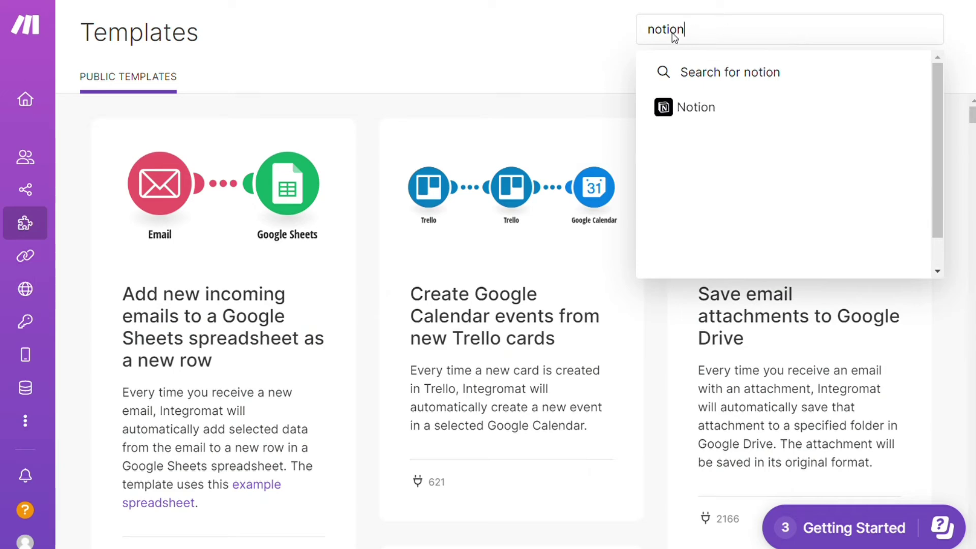
{"action": "left_click", "coordinate": [698, 112]}
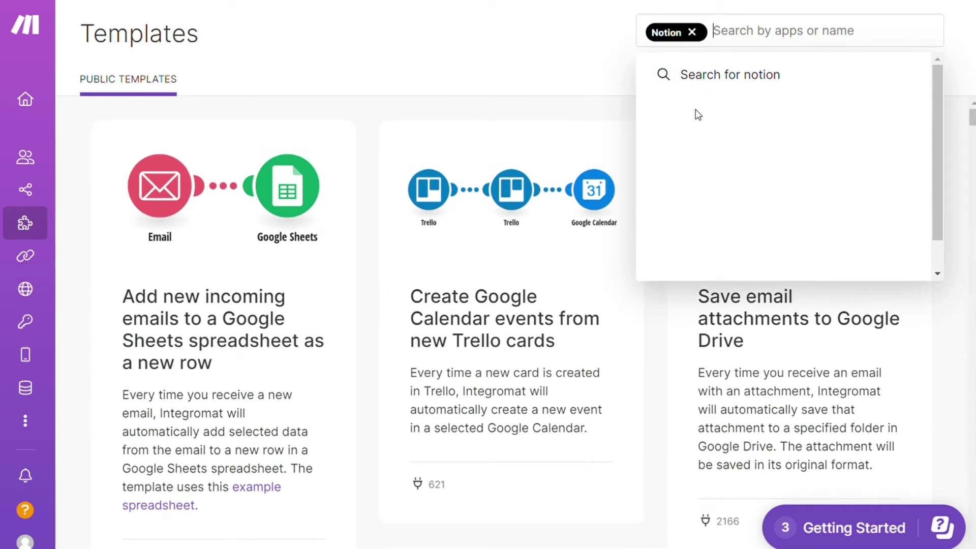
{"action": "left_click", "coordinate": [598, 120]}
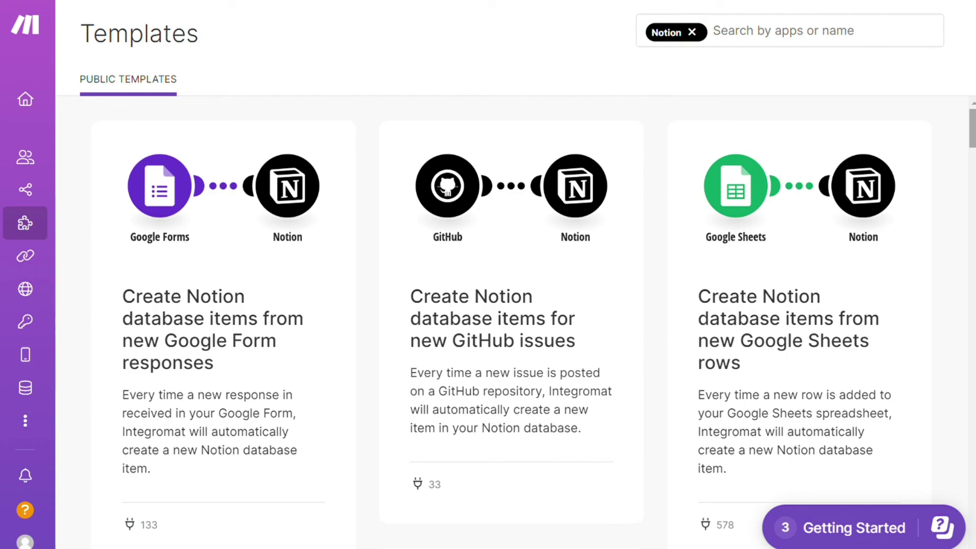
{"action": "left_click_drag", "start_coordinate": [971, 128], "coordinate": [963, 214]}
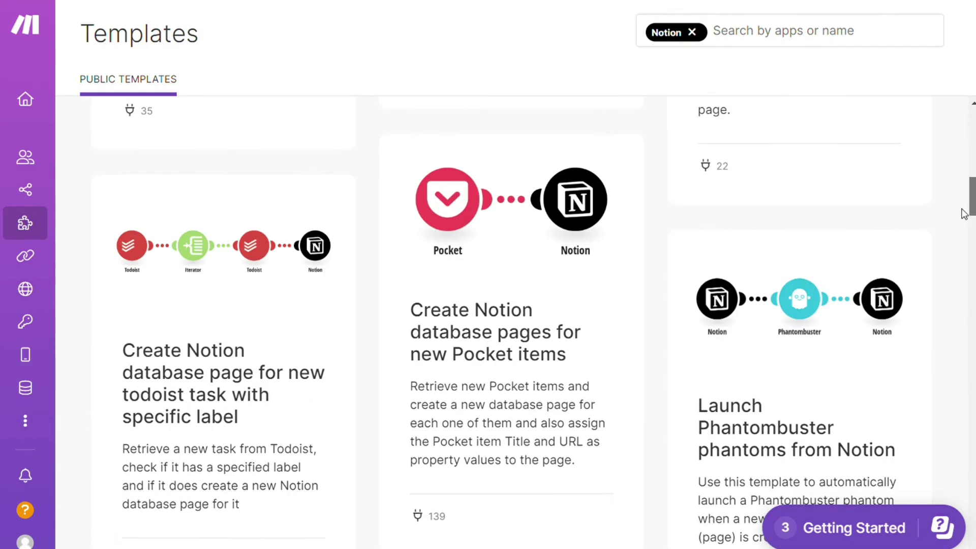
{"action": "left_click_drag", "start_coordinate": [963, 214], "coordinate": [957, 105]}
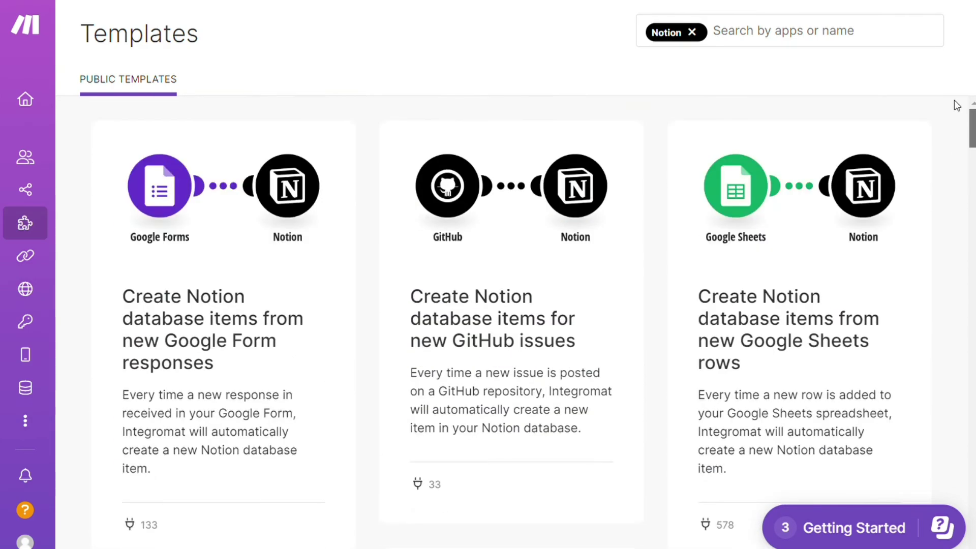
{"action": "left_click", "coordinate": [232, 282]}
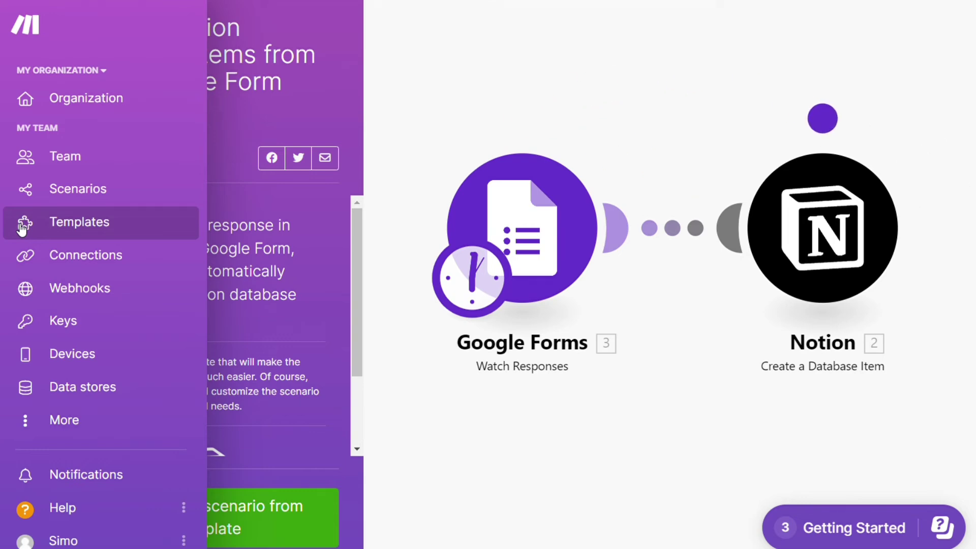
{"action": "left_click", "coordinate": [23, 223]}
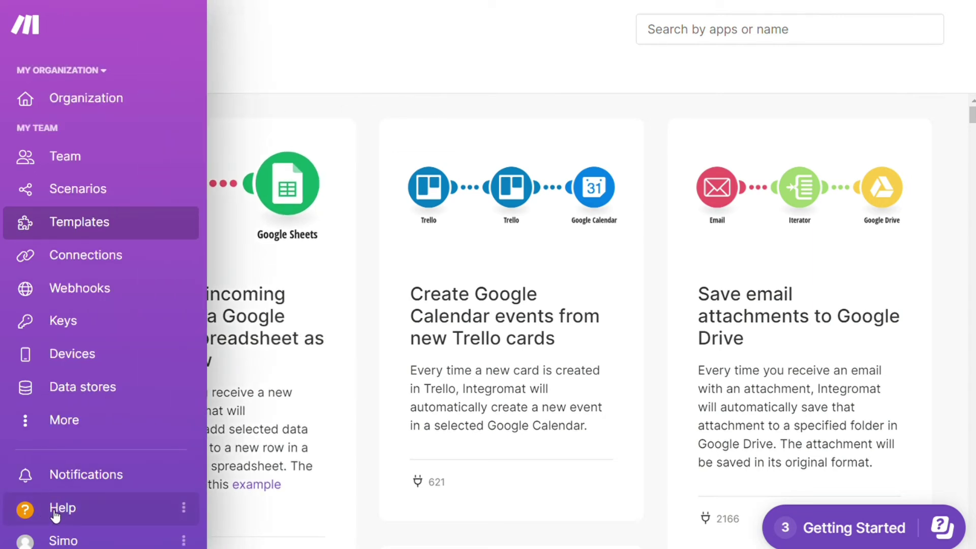
Step: Bring up Help's Contact Support form and begin filling in the scenario URL field
{"action": "left_click", "coordinate": [57, 508]}
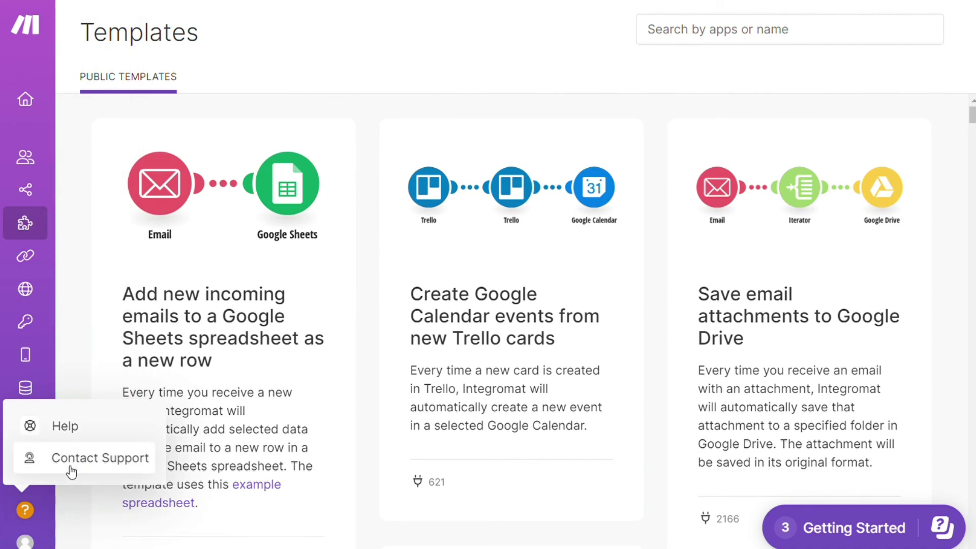
{"action": "left_click", "coordinate": [69, 465]}
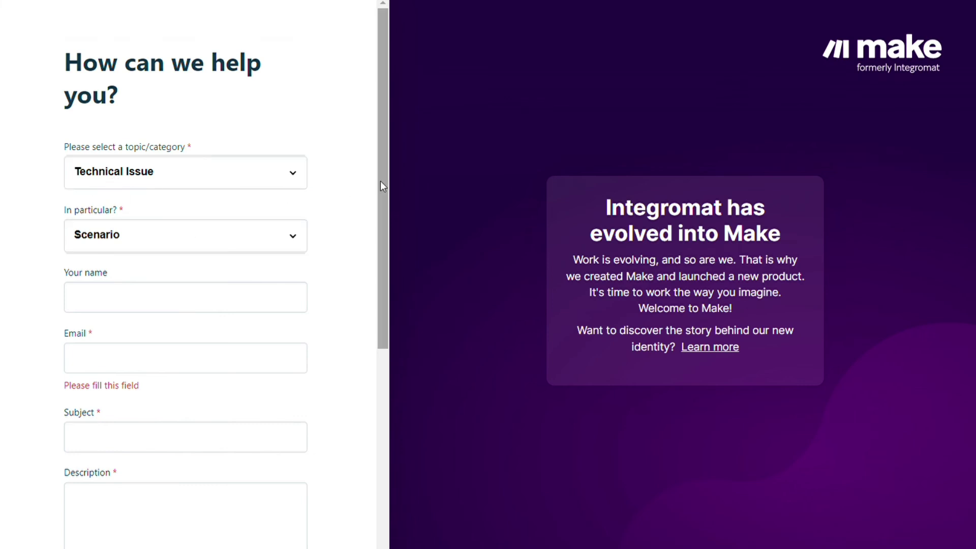
{"action": "left_click_drag", "start_coordinate": [381, 185], "coordinate": [366, 392]}
{"action": "left_click", "coordinate": [249, 279]}
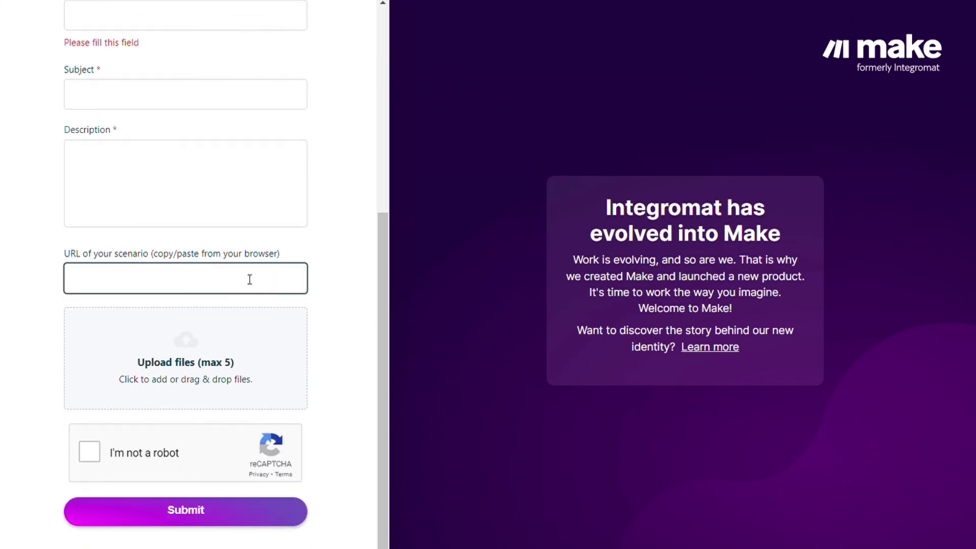